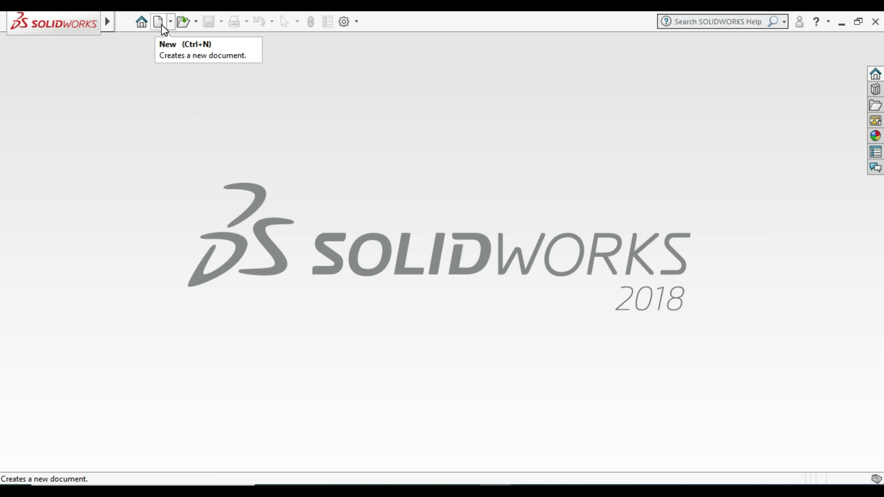
Step: Create a new part document and show the Front, Top and Right planes
click(159, 25)
double_click(293, 239)
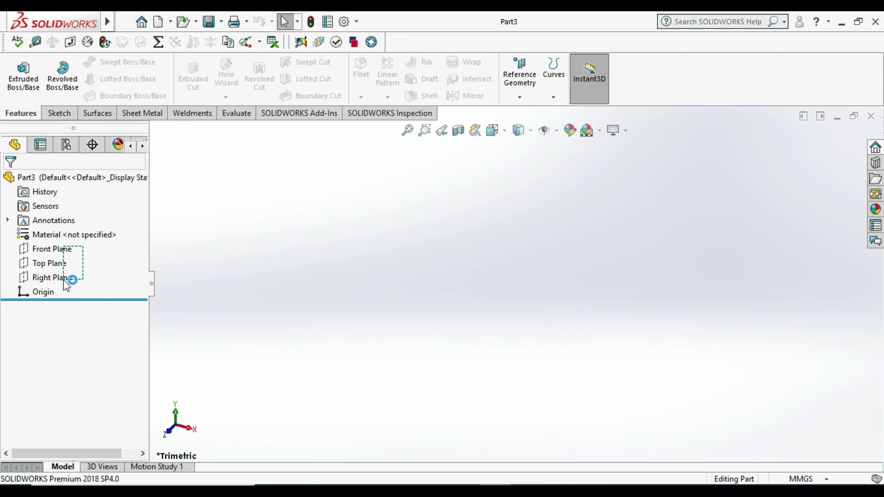
drag(64, 280, 64, 280)
right_click(77, 262)
click(76, 262)
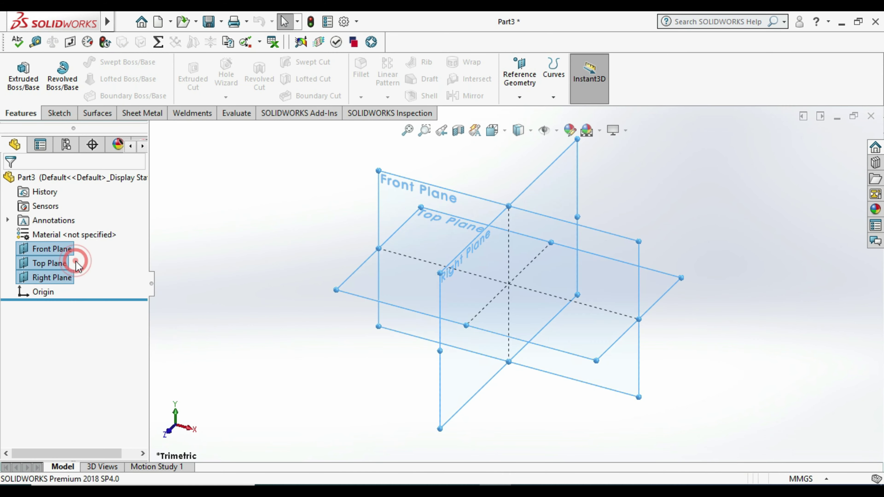
Step: Start a new sketch on the Front Plane
click(187, 282)
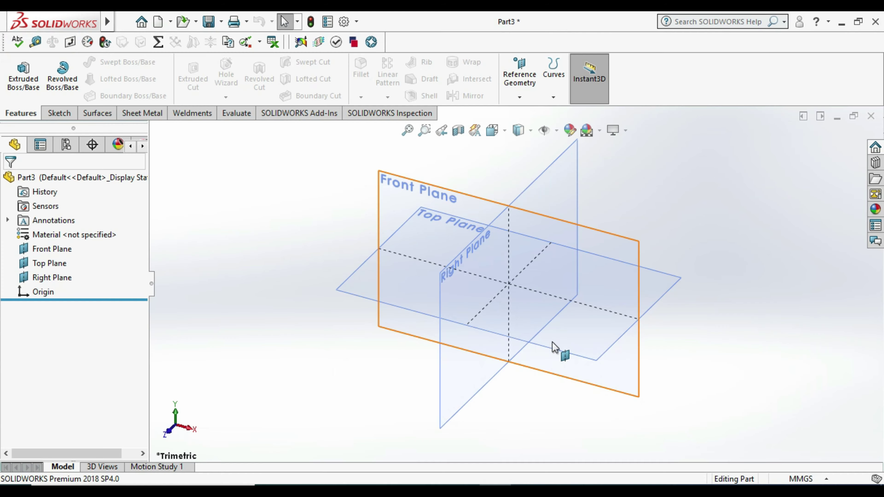
right_click(605, 244)
click(642, 217)
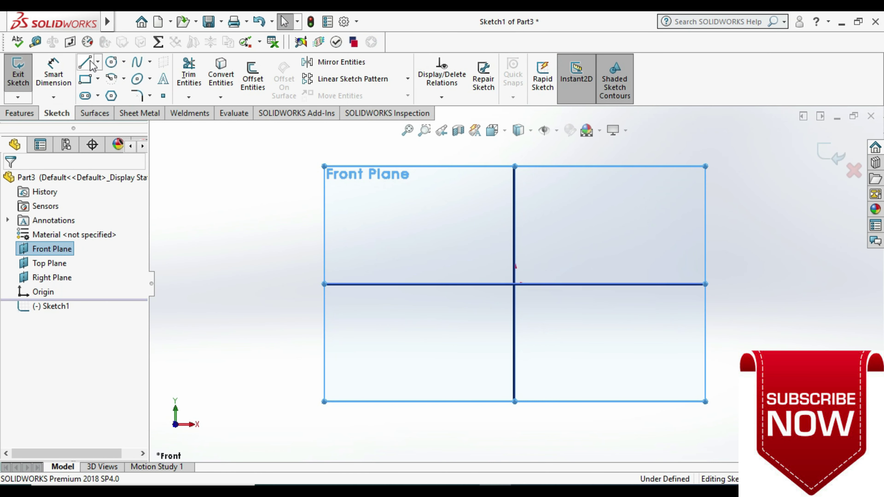
Step: Draw a horizontal line on the x-axis and dimension it to 40 mm
click(91, 64)
click(455, 284)
click(606, 285)
click(53, 73)
click(529, 284)
click(540, 332)
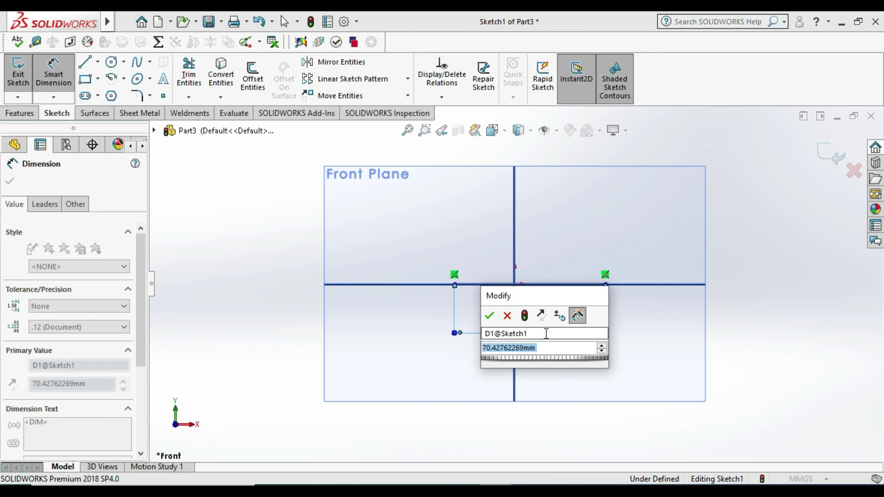
text(40)
key(Return)
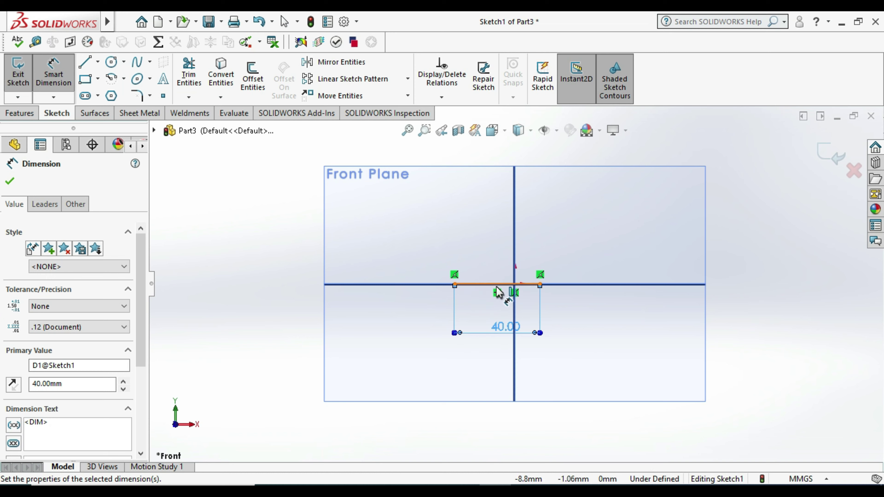
key(Escape)
Step: Make the 40 mm line's midpoint coincident with the origin
click(510, 284)
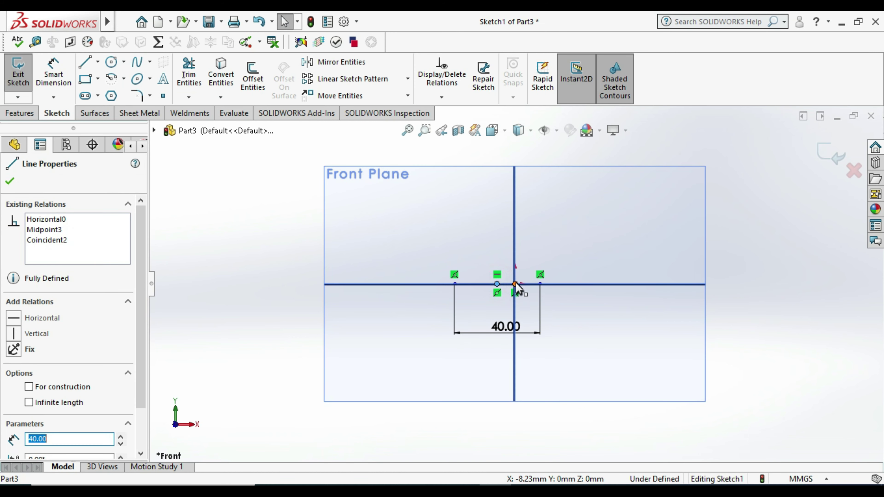
ctrl+click(515, 284)
click(43, 422)
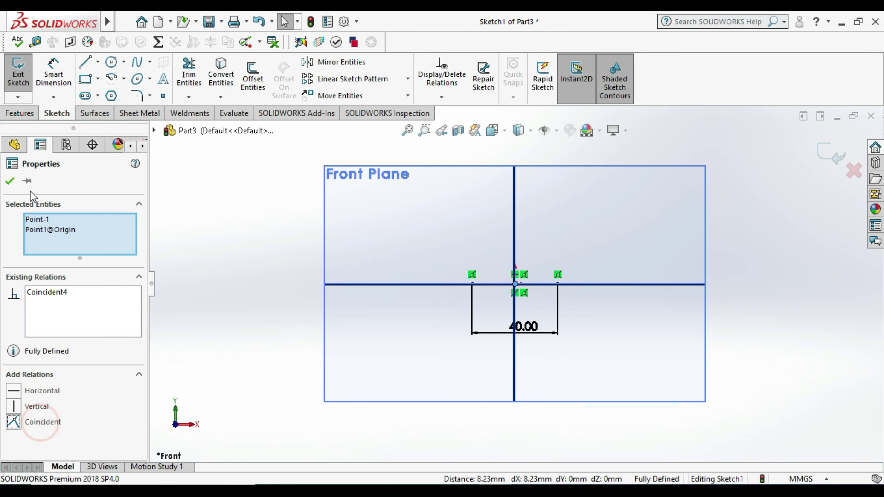
click(10, 180)
key(l)
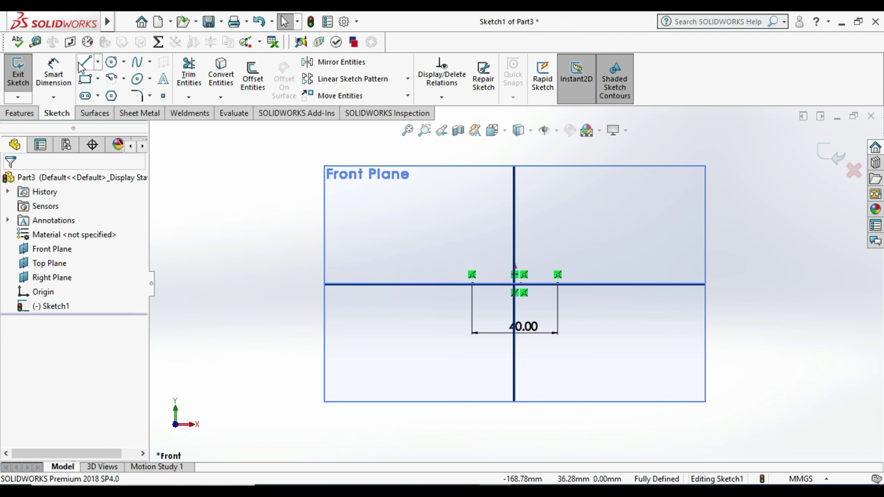
Step: Draw a vertical line upward from each end of the base line
click(472, 284)
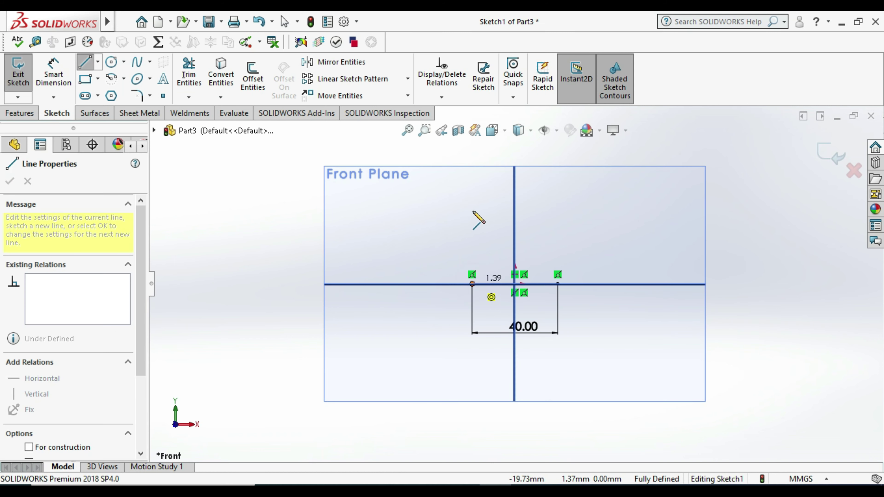
click(472, 210)
key(Escape)
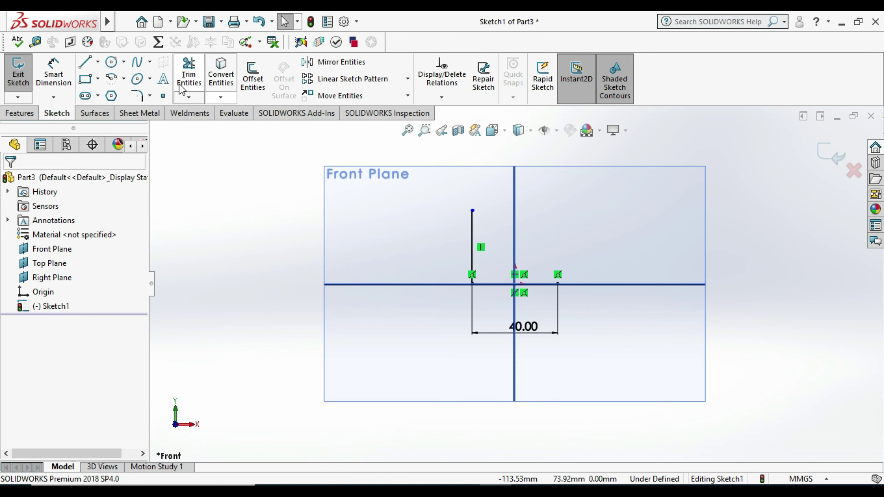
click(84, 62)
click(557, 283)
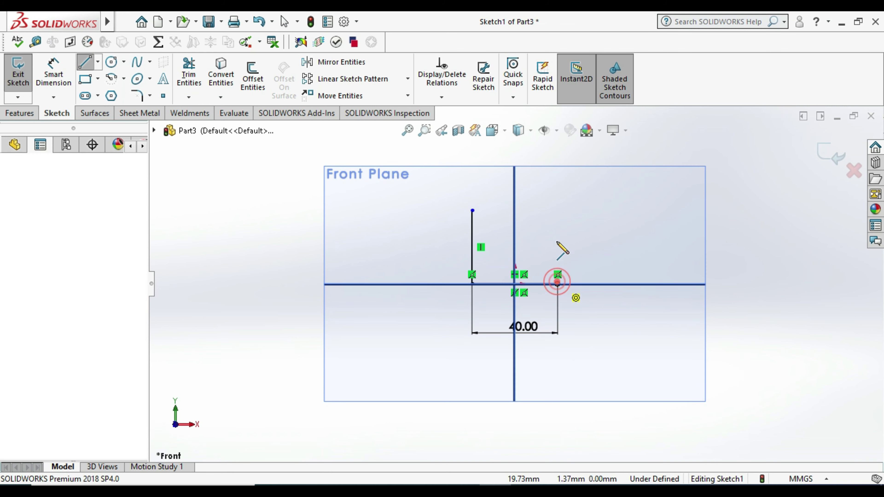
double_click(557, 211)
key(Escape)
Step: Dimension both vertical lines to 48 mm
click(53, 74)
click(559, 237)
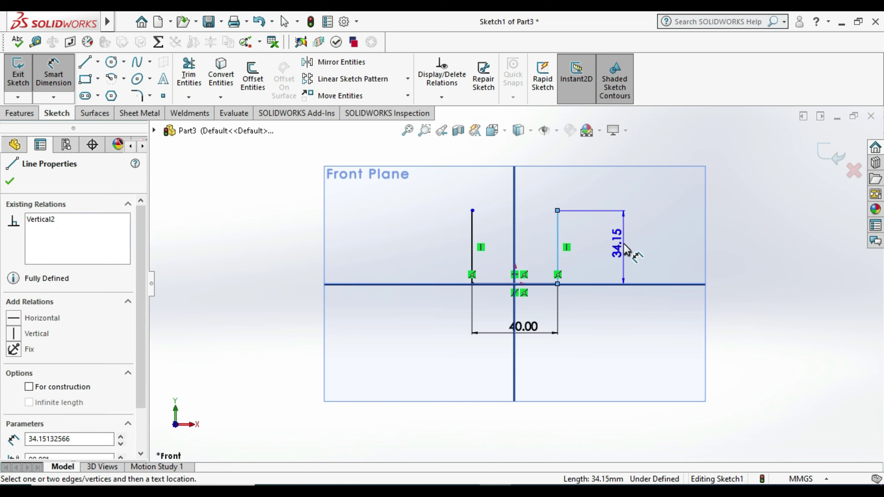
click(627, 245)
text(48)
key(Return)
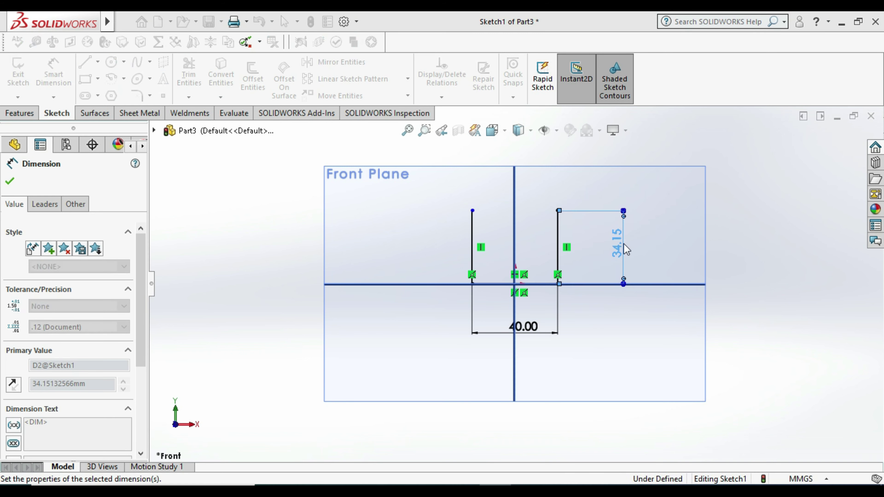
click(473, 229)
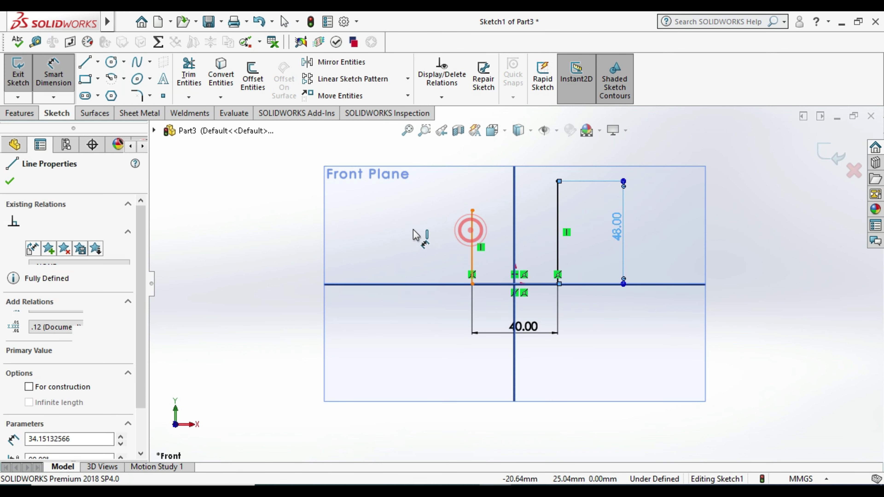
click(415, 235)
text(48)
key(Return)
Step: Check the exercise drawing PDF for the next dimensions
key(Escape)
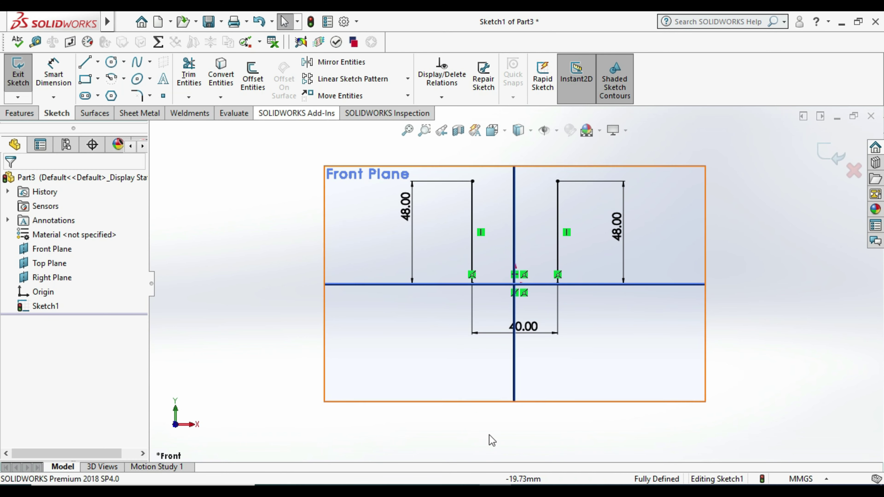
key(alt+Tab)
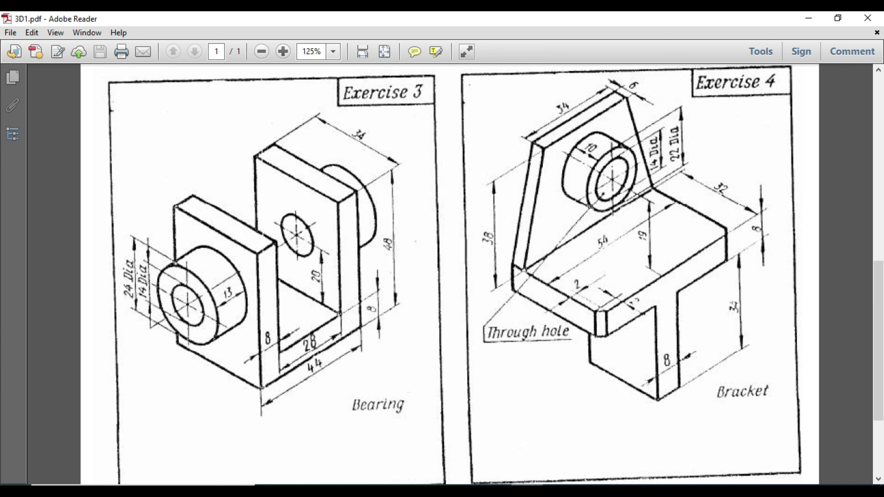
key(alt+Tab)
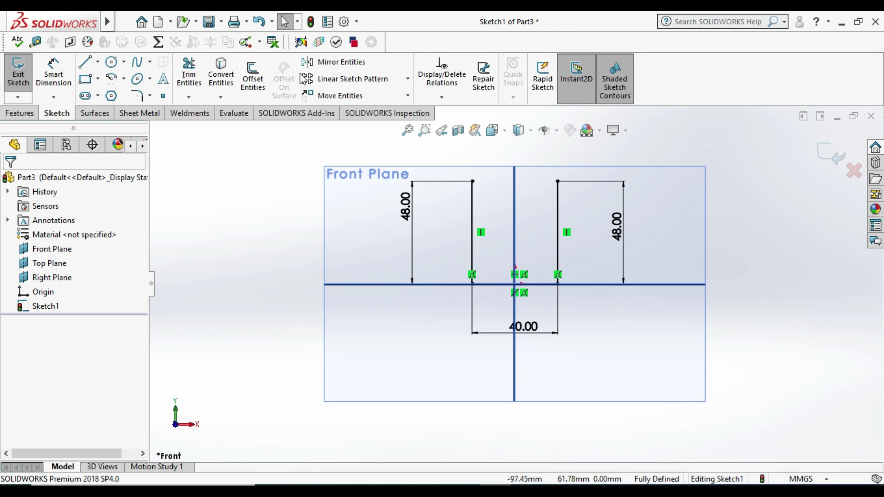
click(253, 75)
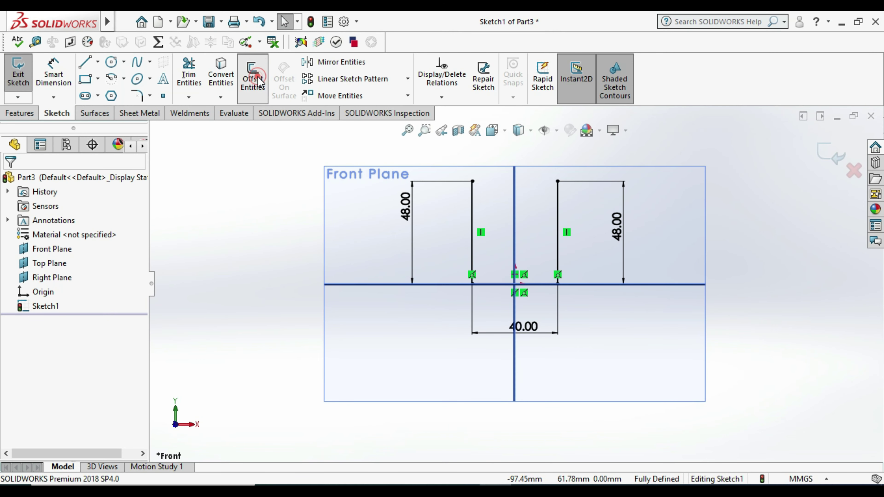
Step: Offset the line chain 8 mm inward, cap both wall tops, and exit the sketch
click(473, 230)
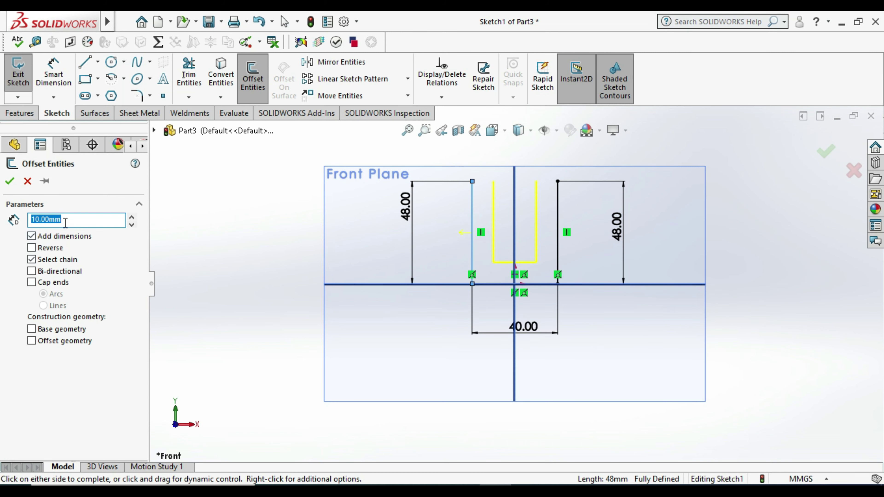
text(8)
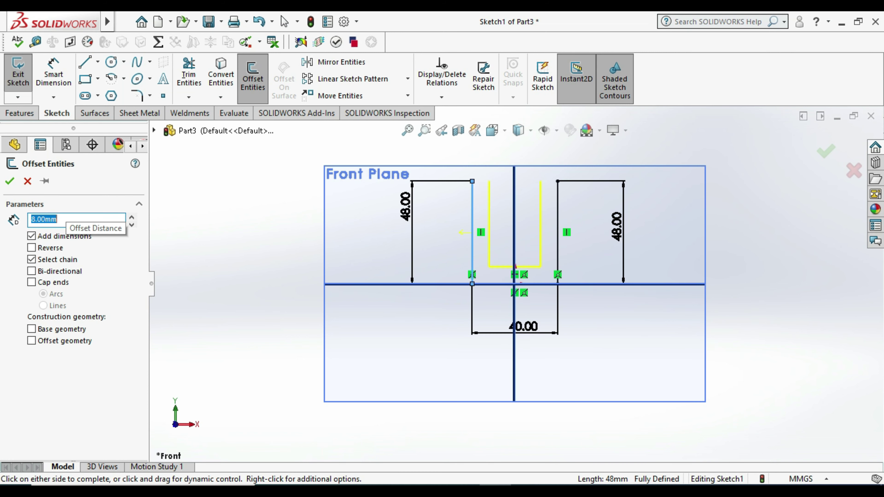
click(9, 181)
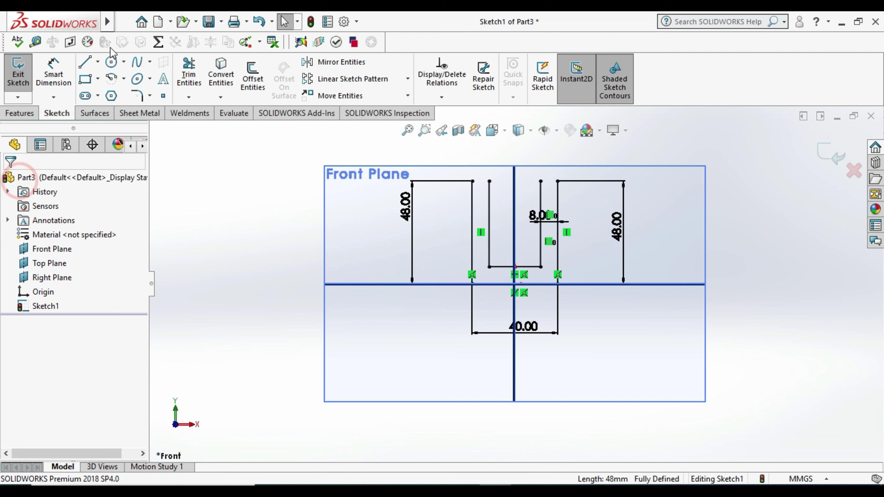
click(85, 62)
drag(472, 182, 489, 181)
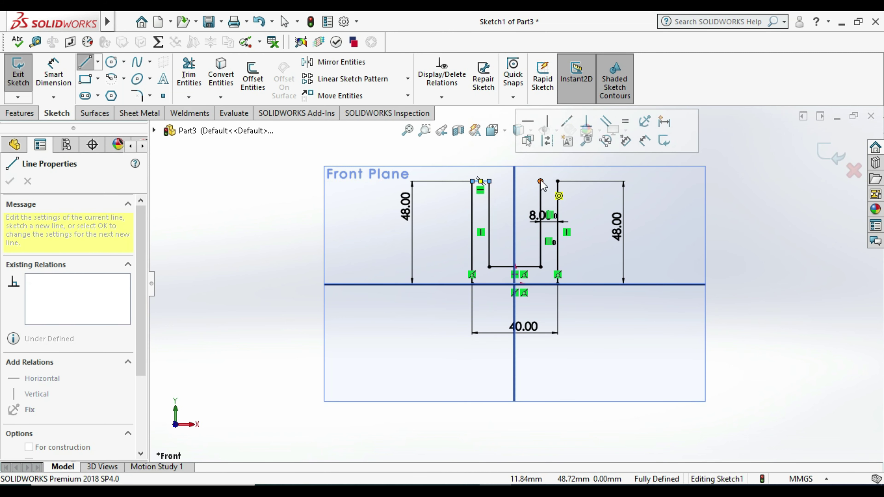
drag(540, 181, 558, 181)
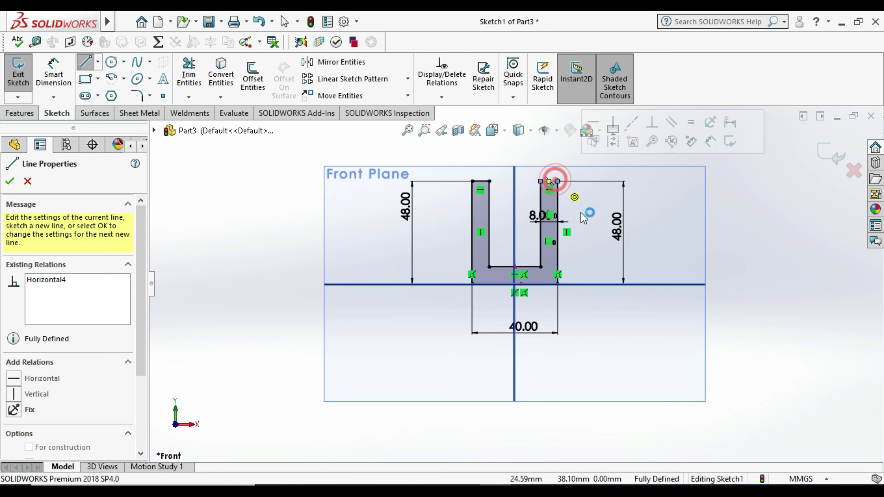
key(Escape)
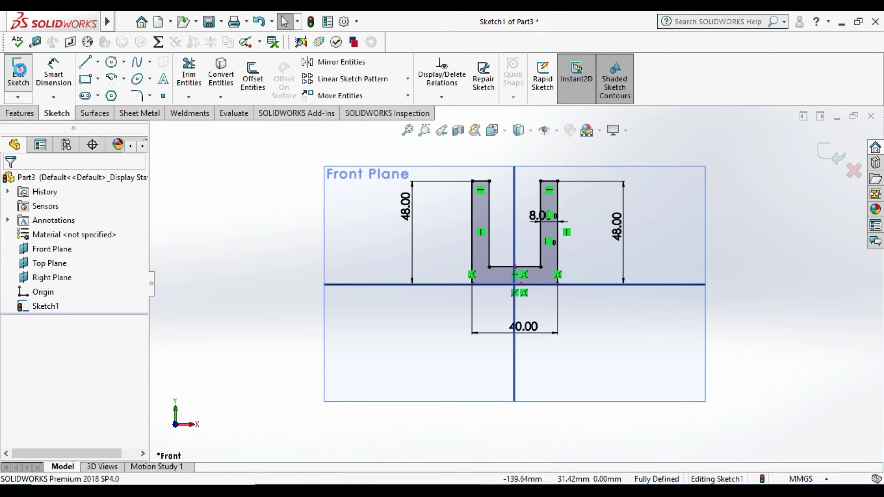
click(19, 70)
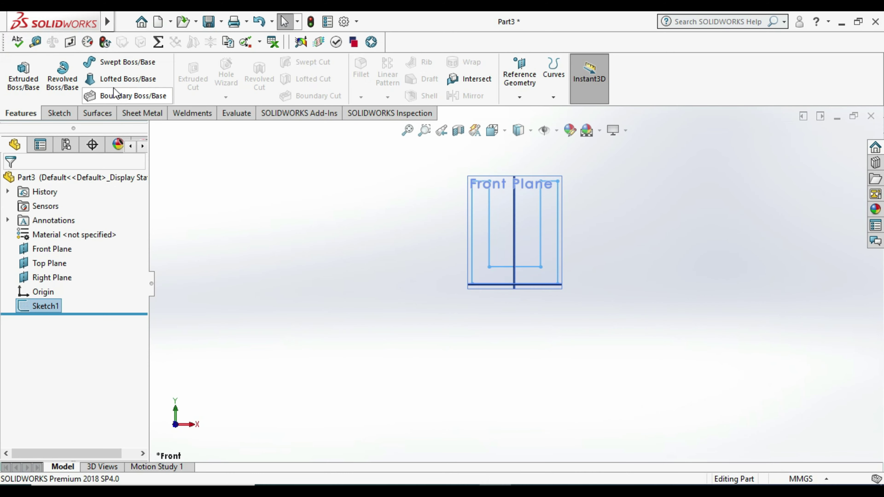
Step: Boss-extrude the U profile 17 mm in Direction 1 and 17 mm in Direction 2
click(22, 70)
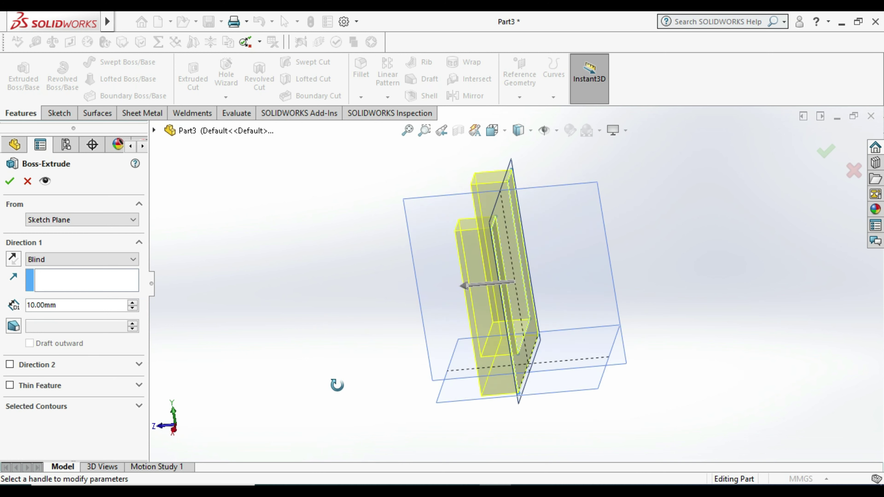
click(52, 305)
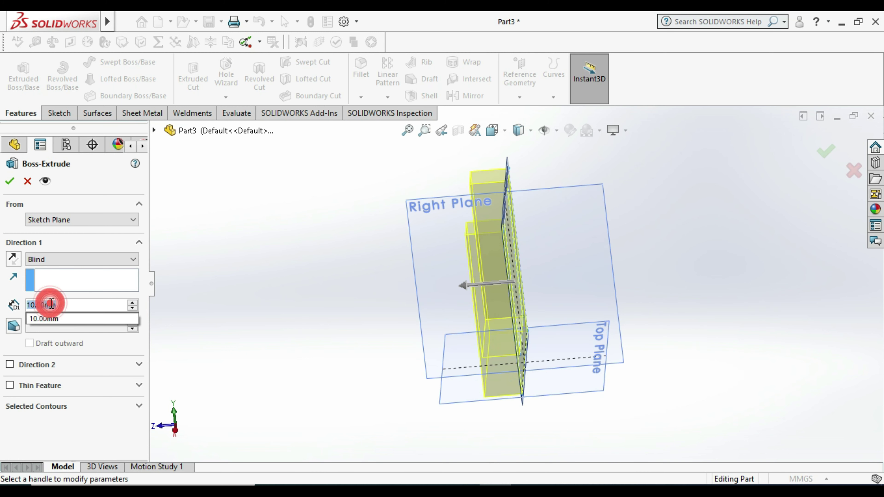
text(17)
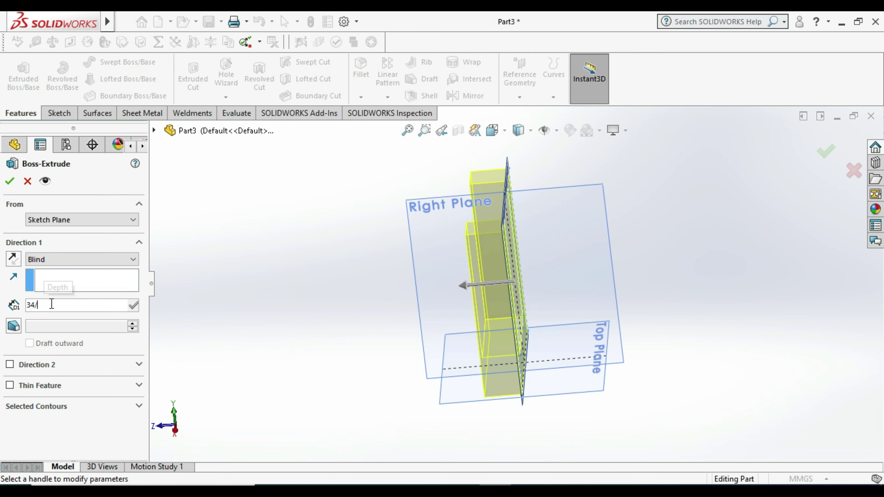
key(Return)
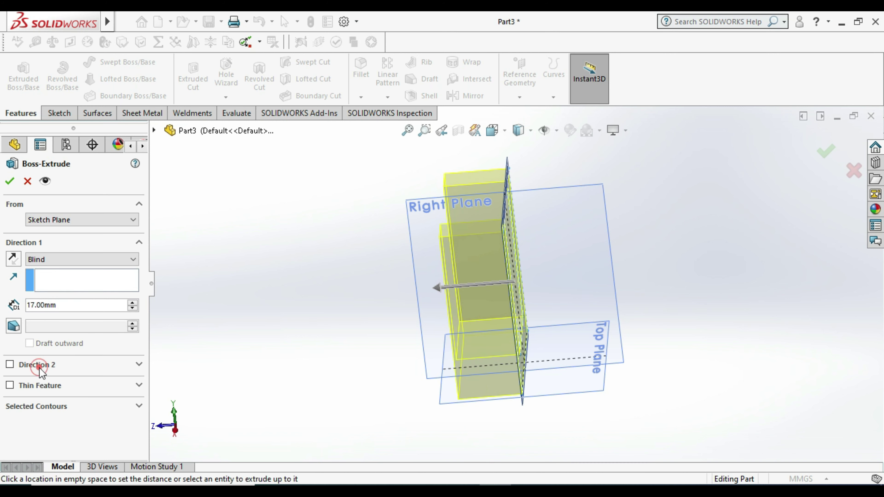
click(38, 365)
click(67, 401)
double_click(67, 401)
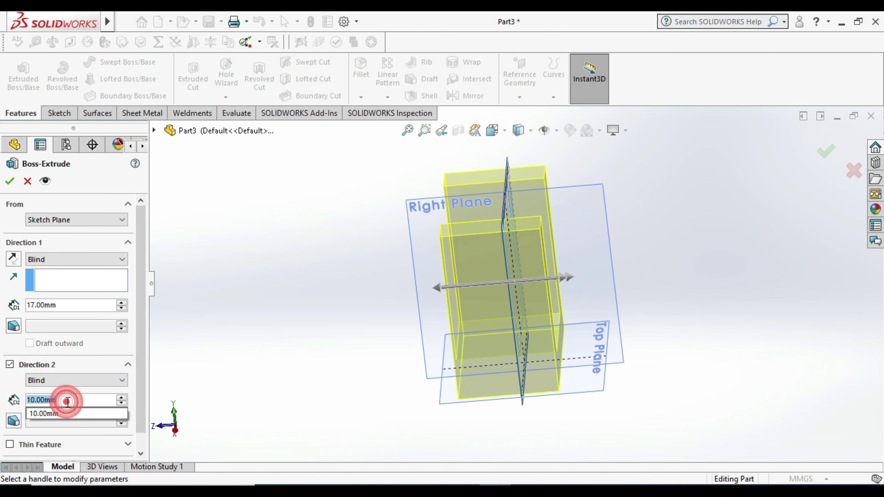
text(17)
key(Return)
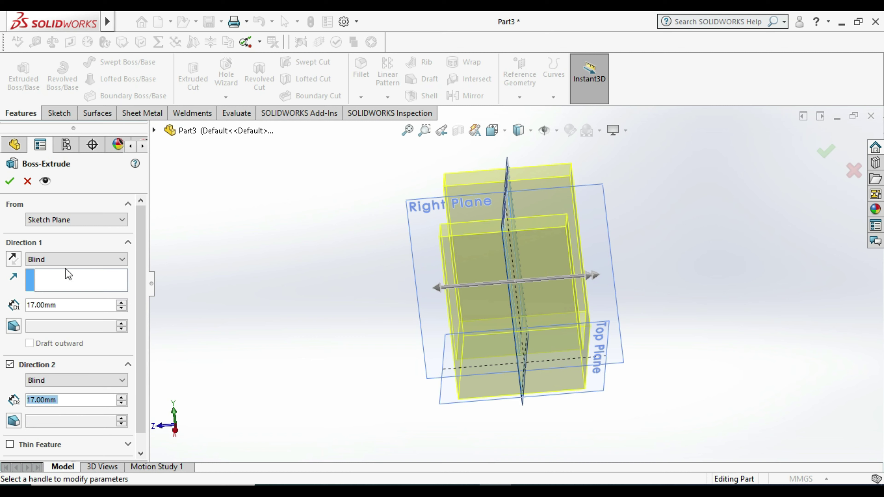
click(9, 181)
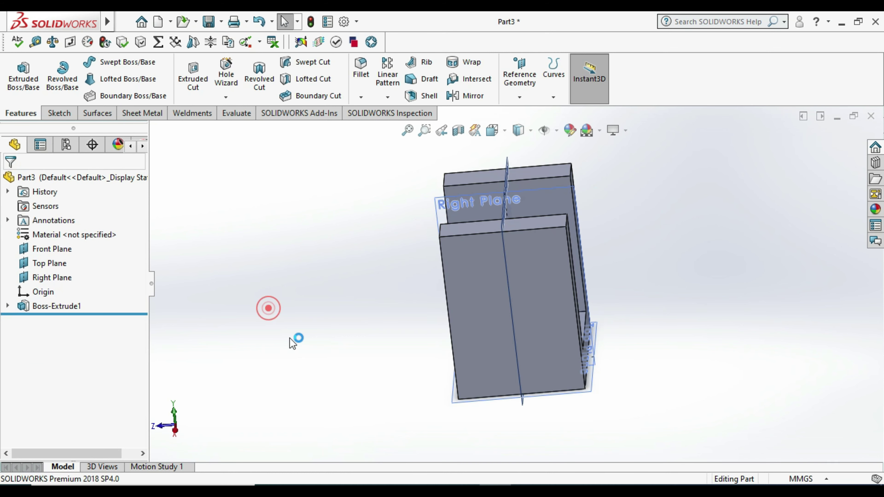
Step: Orbit to an isometric view and start a new sketch on the Right Plane
mouse_move(339, 320)
middle_down()
mouse_move(280, 340)
mouse_move(452, 312)
middle_up()
click(453, 312)
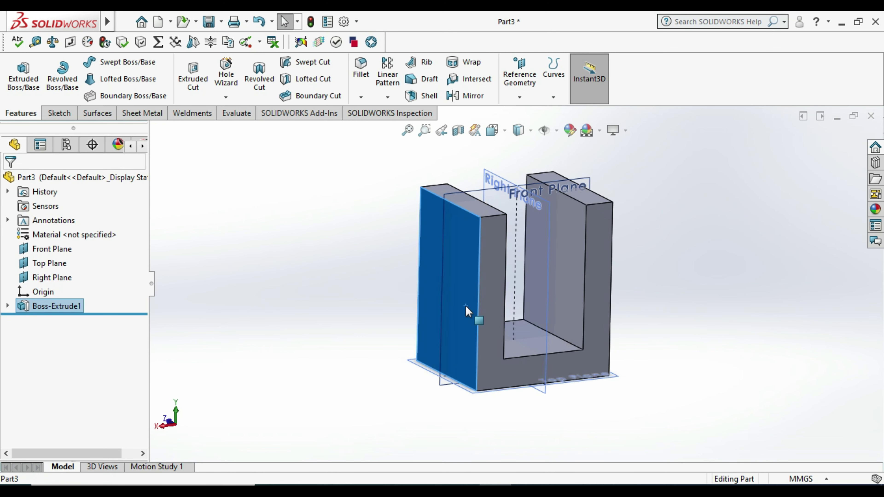
right_click(470, 312)
click(498, 198)
click(692, 361)
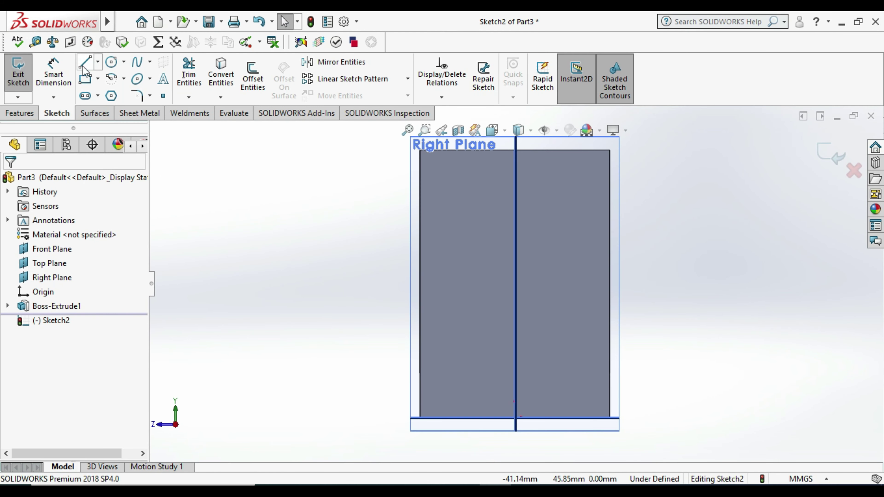
Step: Draw a circle centred on the centreline and dimension it to Ø24 mm
click(111, 62)
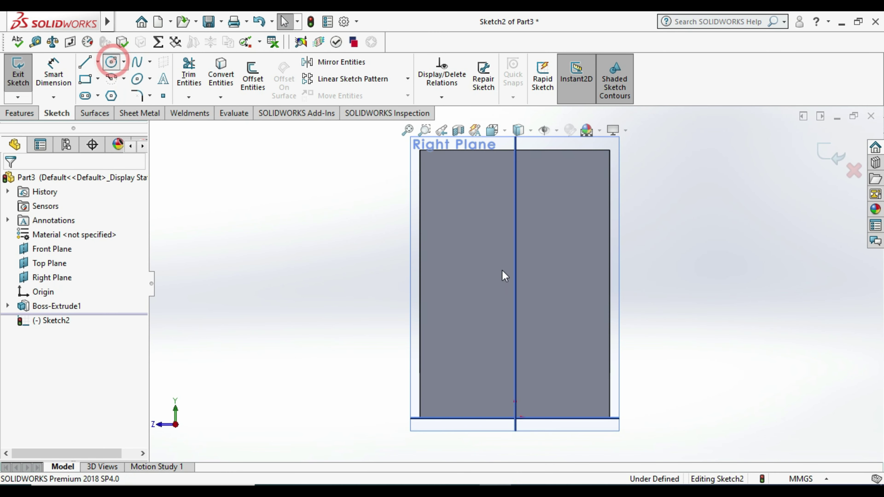
click(516, 246)
click(491, 269)
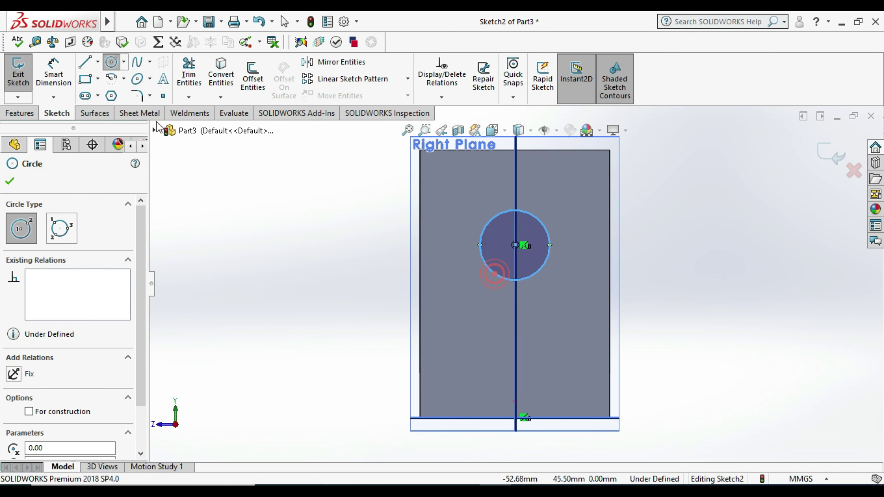
click(52, 70)
click(545, 268)
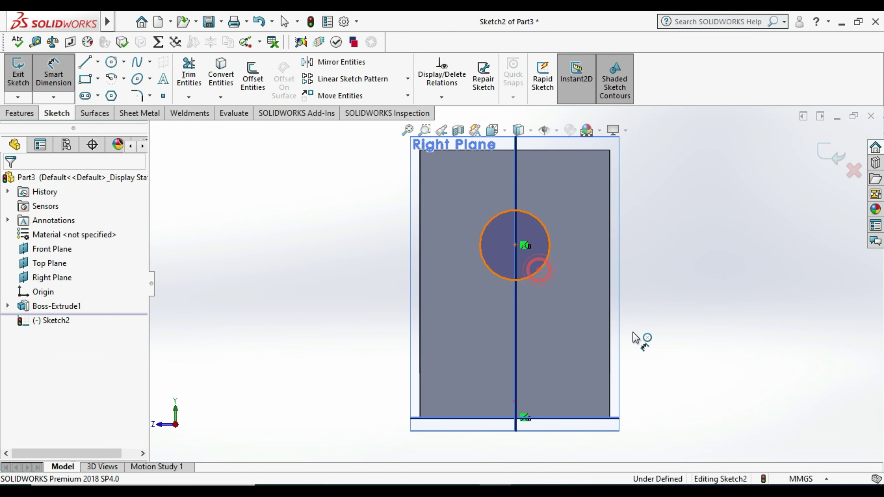
click(654, 350)
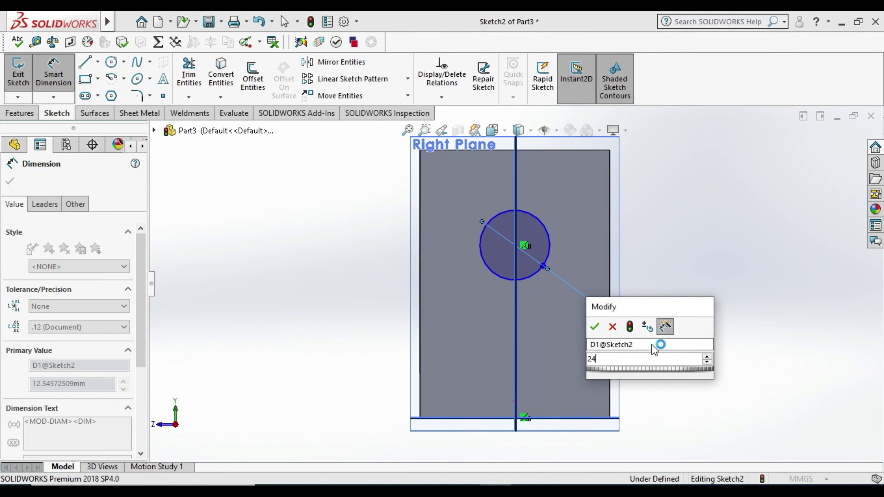
key(Return)
click(701, 303)
Step: Locate the circle centre with a dimension from the bottom corner, then exit the sketch
middle_drag(701, 296, 435, 291)
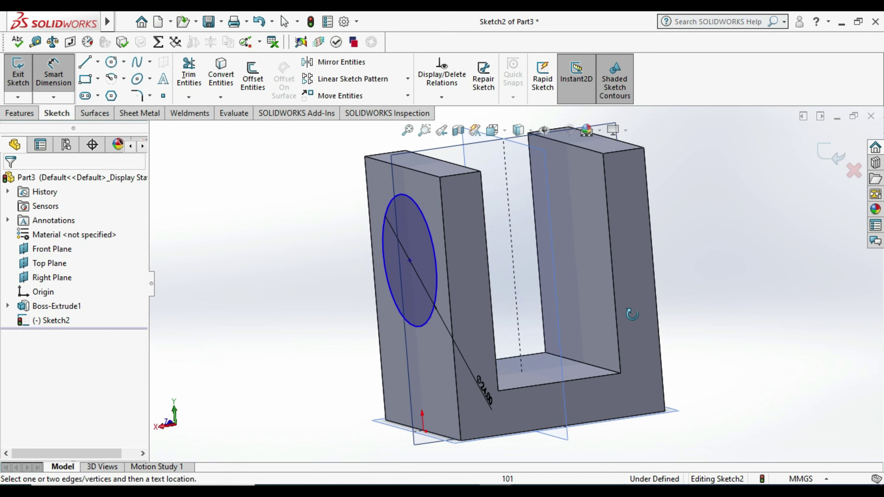
click(408, 261)
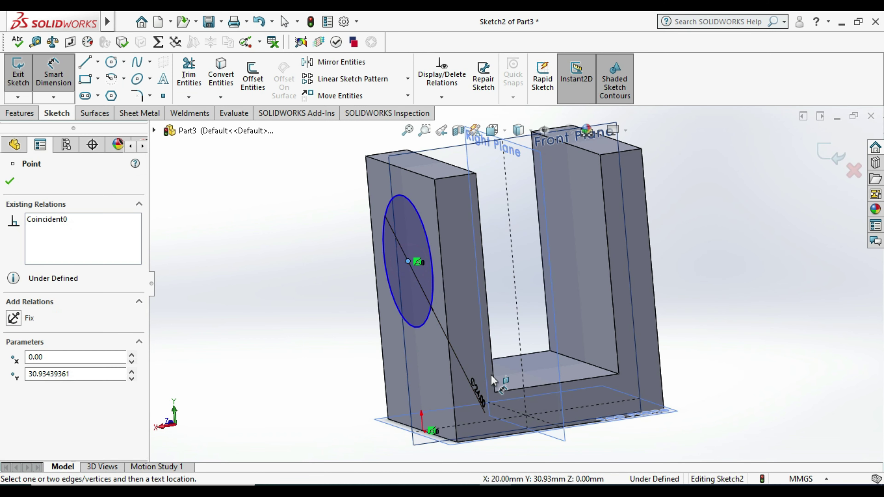
click(495, 392)
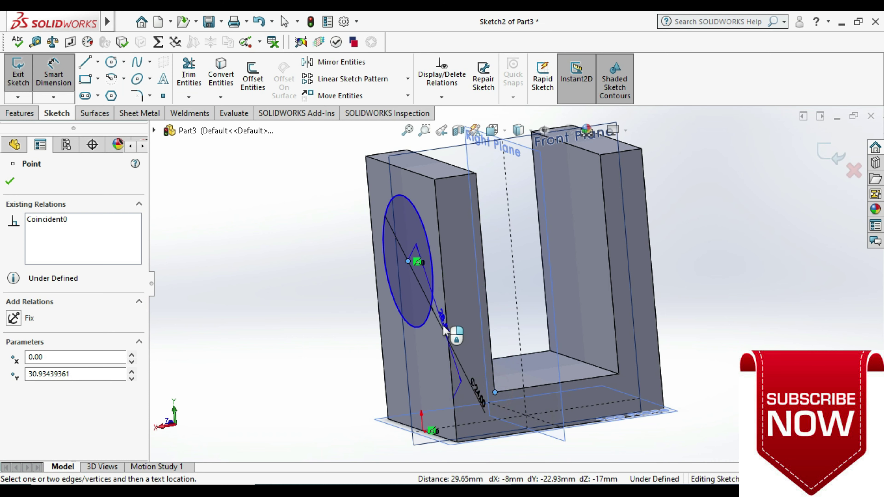
click(549, 319)
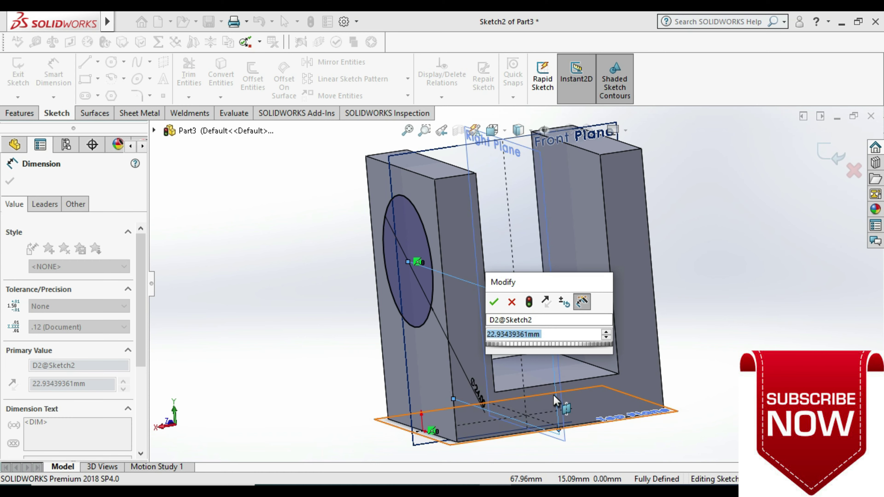
text(40)
key(Return)
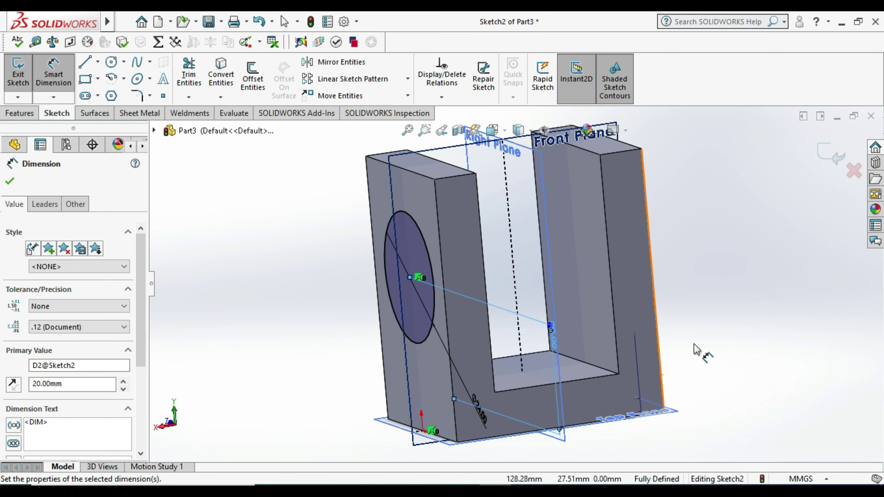
middle_drag(691, 361, 704, 360)
drag(844, 269, 691, 313)
click(738, 330)
click(18, 69)
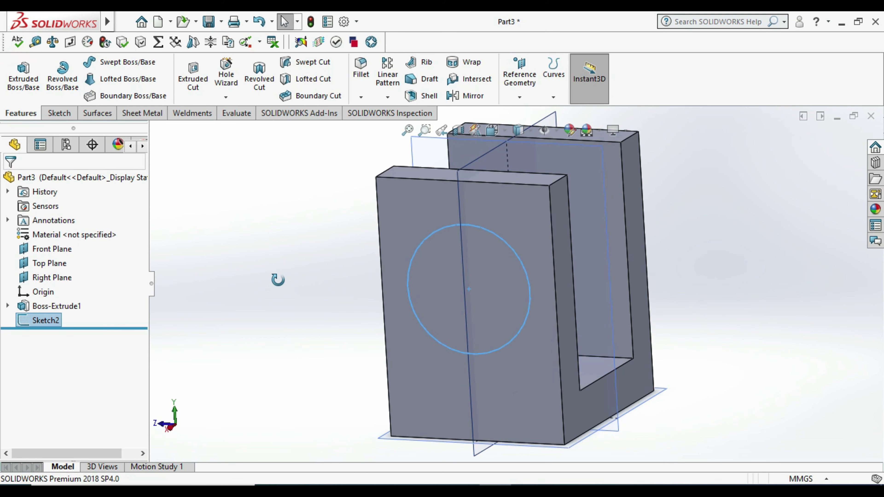
Step: Extrude Sketch2 13 mm into a boss and start Sketch3 on the right upright's outer face
click(23, 77)
double_click(56, 305)
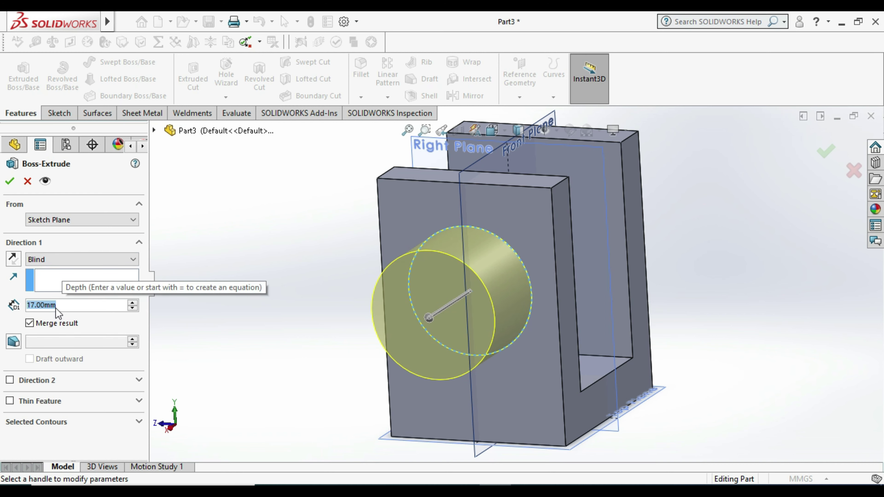
text(13)
key(Return)
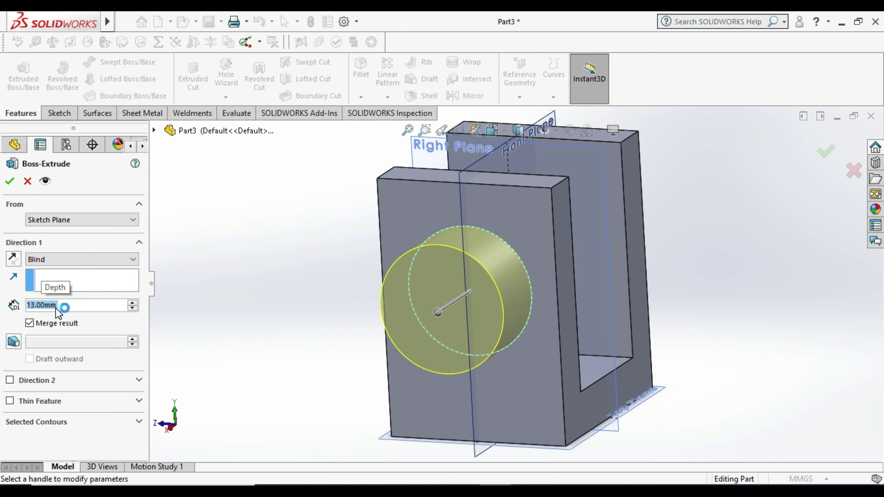
click(10, 181)
mouse_move(340, 311)
middle_down()
mouse_move(367, 290)
mouse_move(452, 279)
middle_up()
click(609, 296)
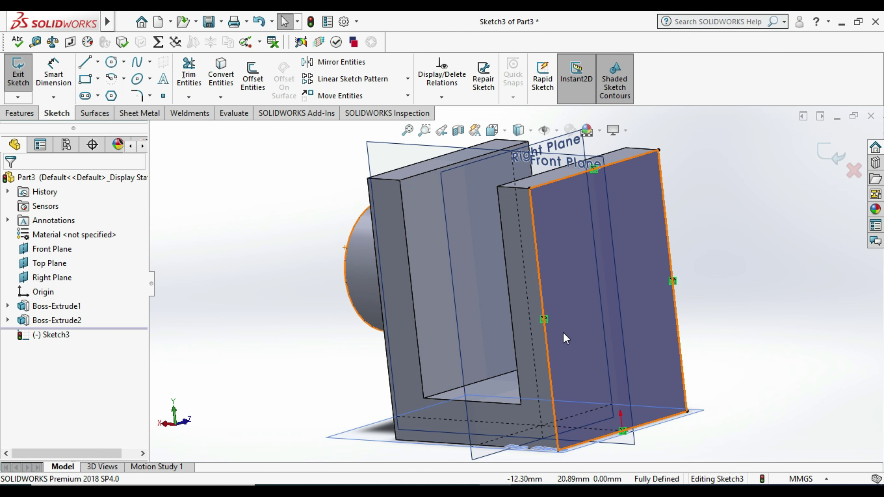
Step: Convert the first boss's circle into this sketch and extrude it as a second boss
key(ctrl+z)
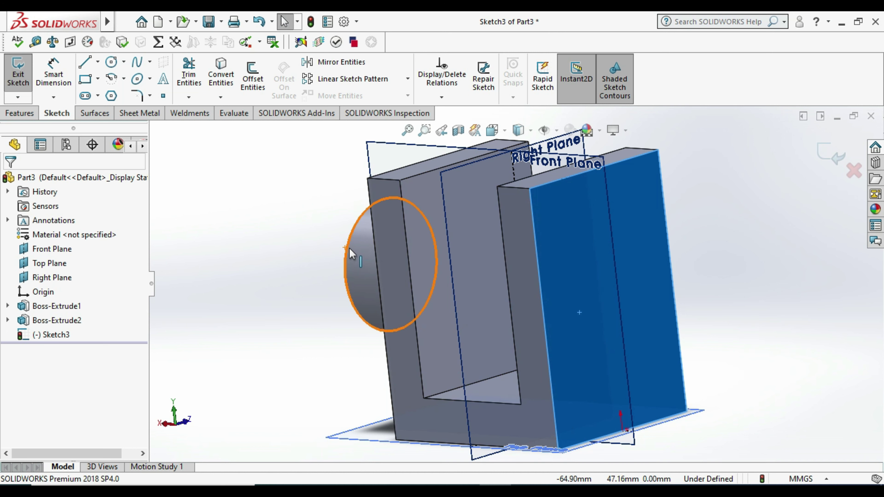
click(349, 249)
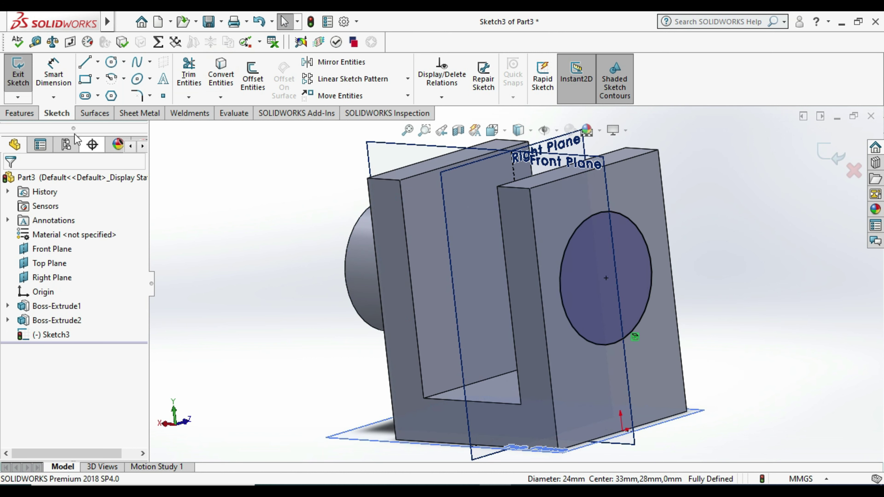
click(10, 66)
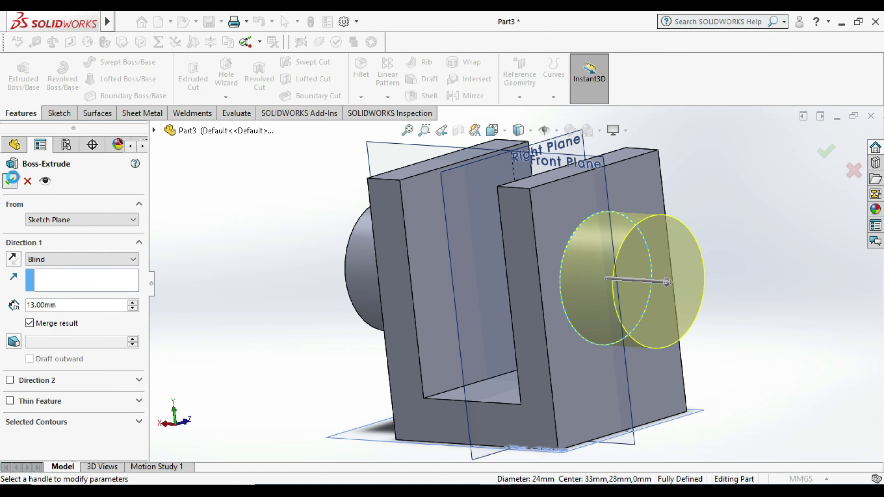
click(12, 178)
Step: Start a new sketch on the second boss's end face
right_click(674, 271)
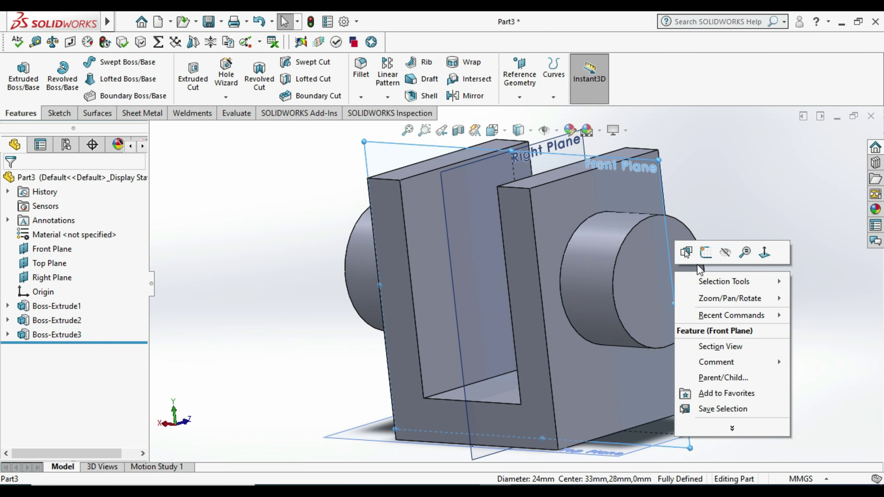
click(739, 166)
right_click(697, 251)
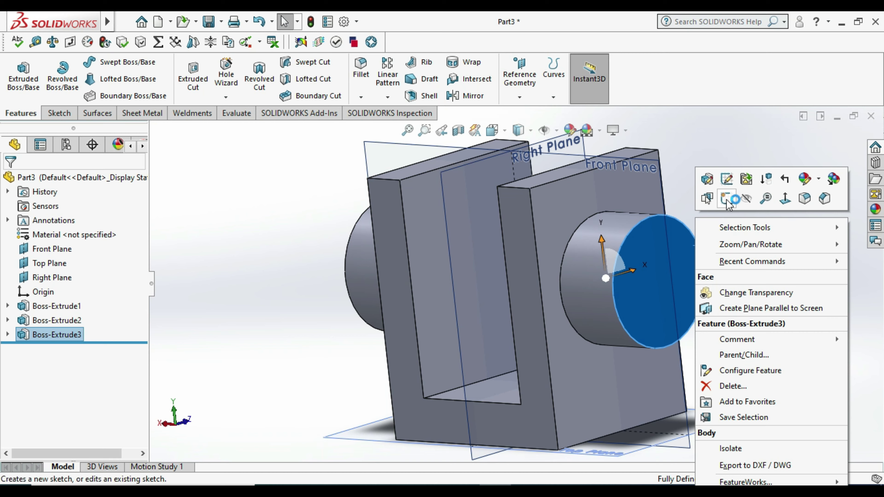
click(755, 237)
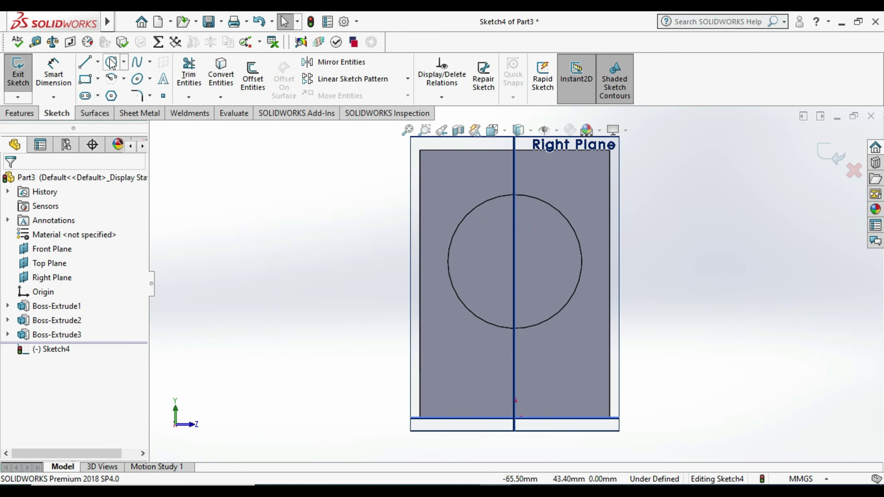
click(112, 62)
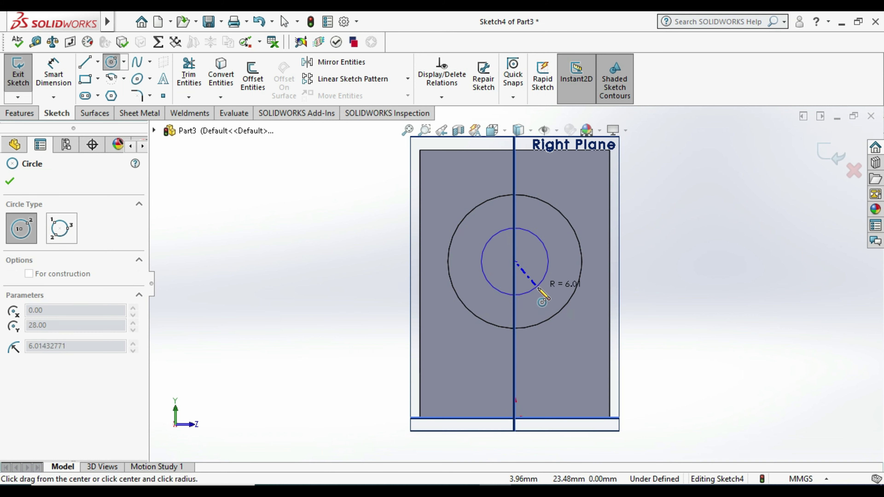
Step: Draw the concentric inner circle, dimension it to Ø14 mm, and exit the sketch
click(542, 296)
click(54, 73)
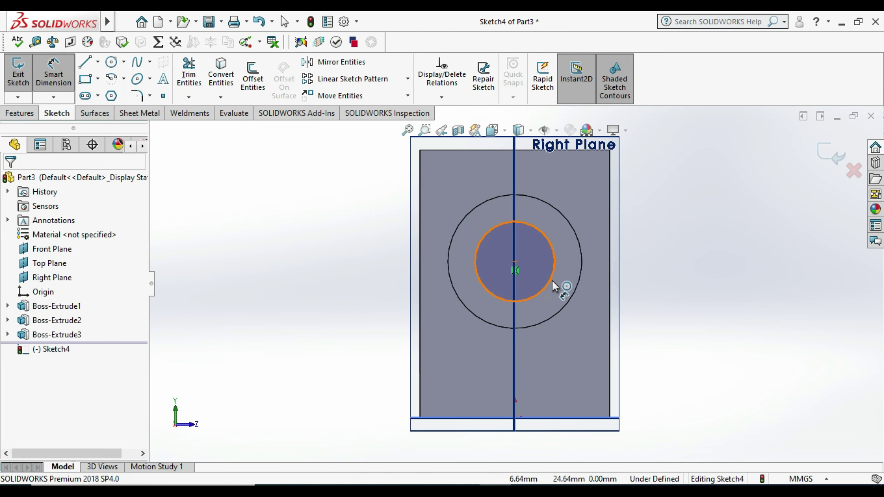
click(559, 294)
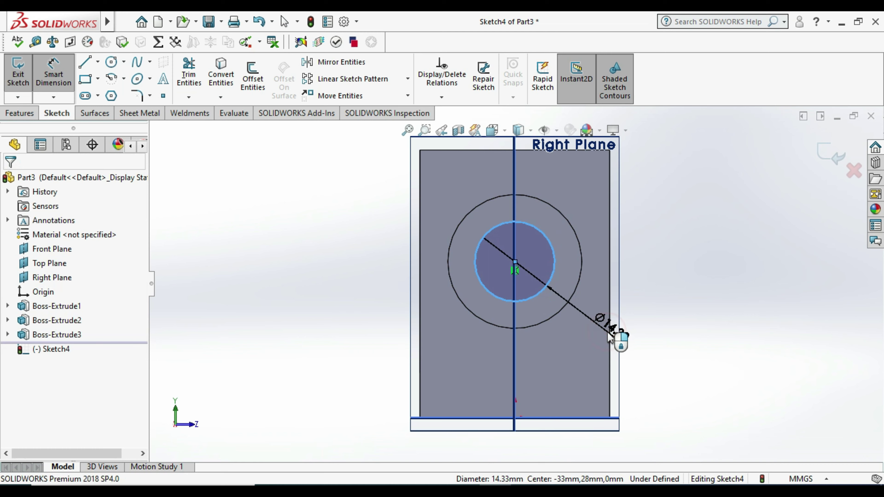
click(609, 337)
key(Return)
click(729, 322)
click(23, 74)
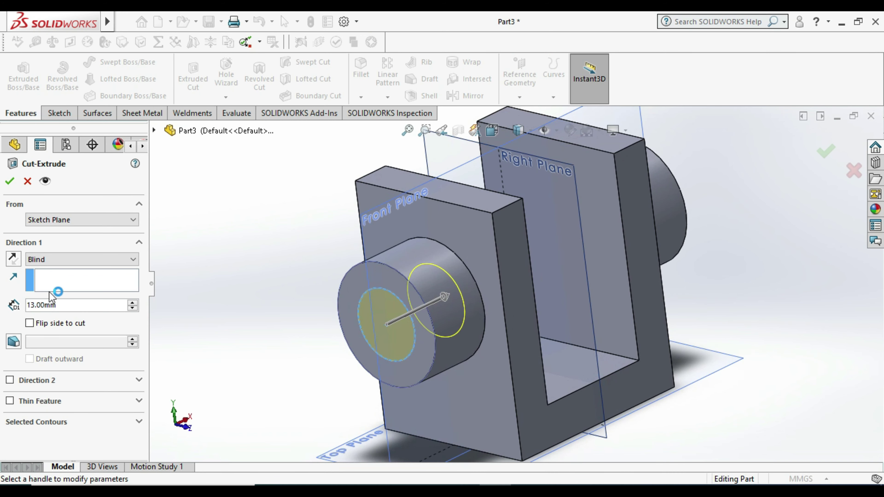
Step: Cut the Ø14 circle Through All and orbit to inspect the finished bracket
click(55, 266)
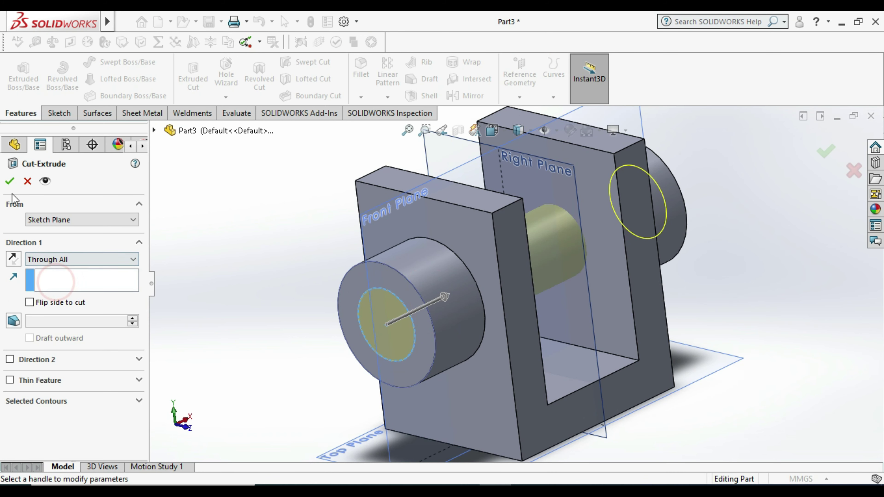
mouse_move(243, 280)
middle_down()
mouse_move(317, 266)
mouse_move(277, 292)
middle_up()
scroll(700, 286, up, 3)
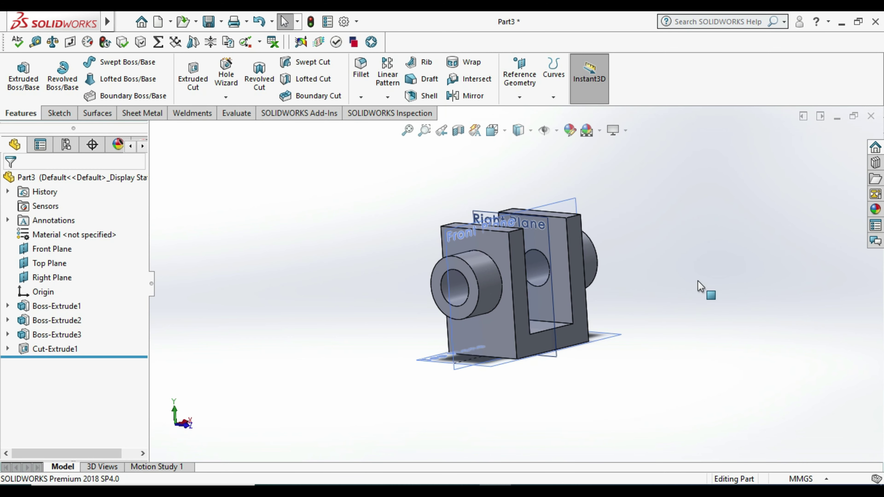
Step: Turn off View Planes so only the bracket with its Ø14 mm through-hole shows
scroll(701, 287, down, 2)
click(556, 130)
click(556, 146)
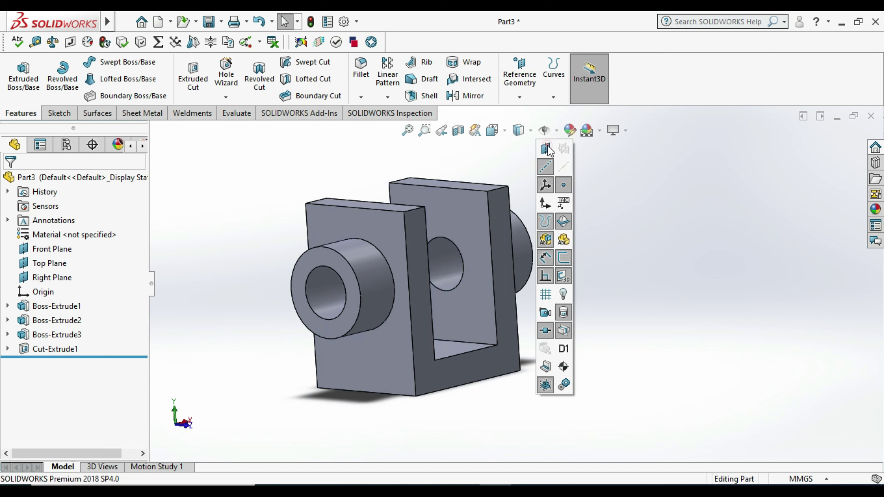
scroll(539, 342, up, 2)
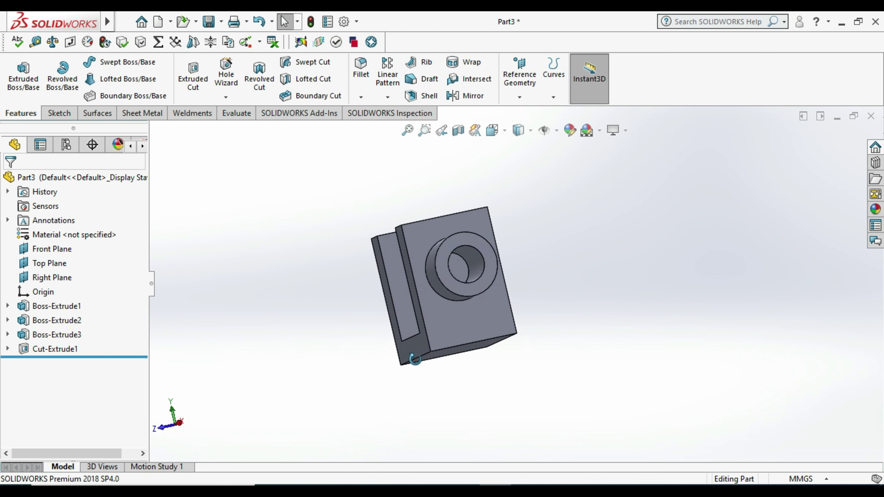